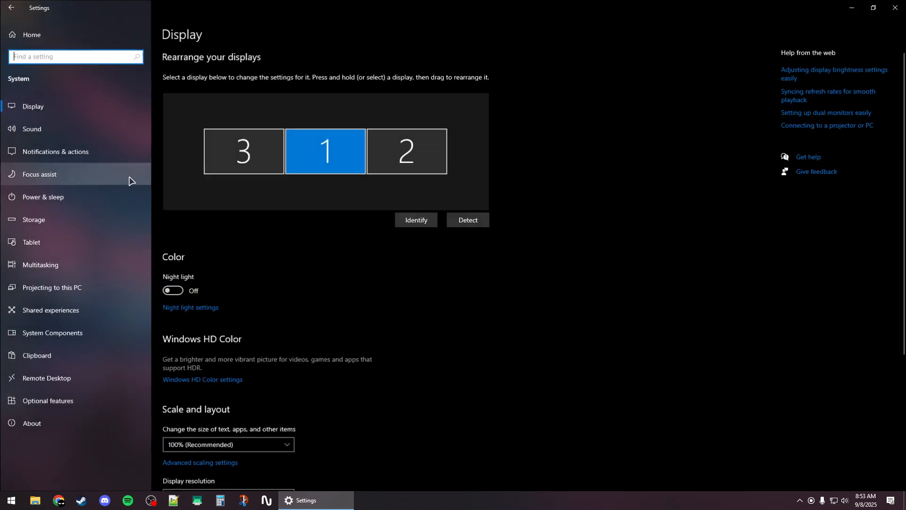
# Open the graphics settings from the Display page and set loom-recorder-production.exe to High performance
pyautogui.scroll(-5, 279, 143)
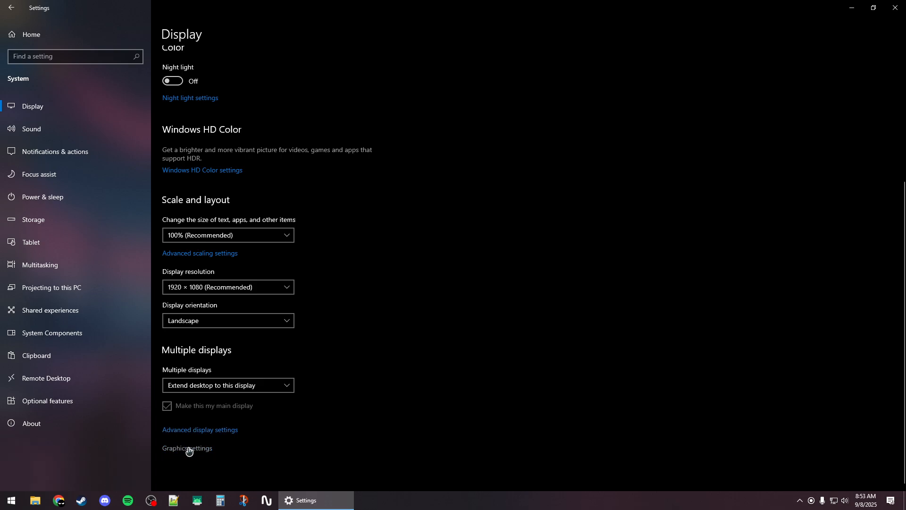
pyautogui.click(184, 451)
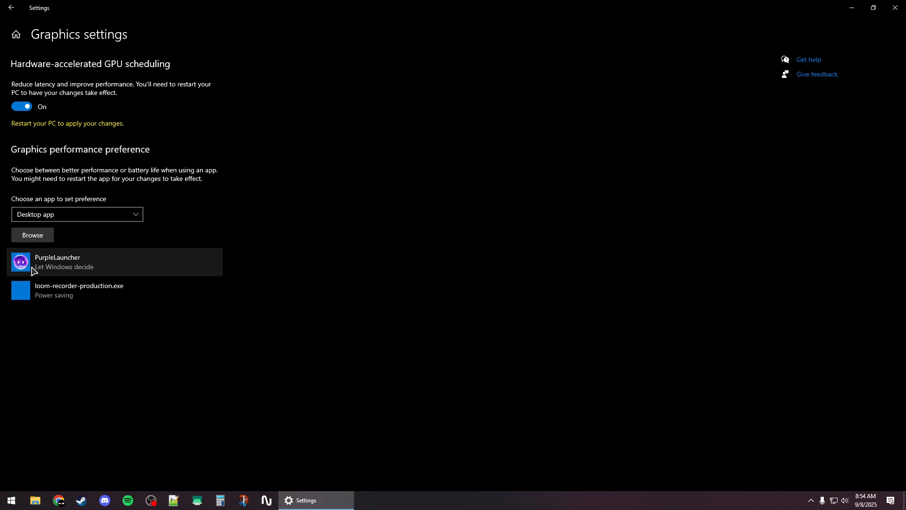
pyautogui.click(68, 296)
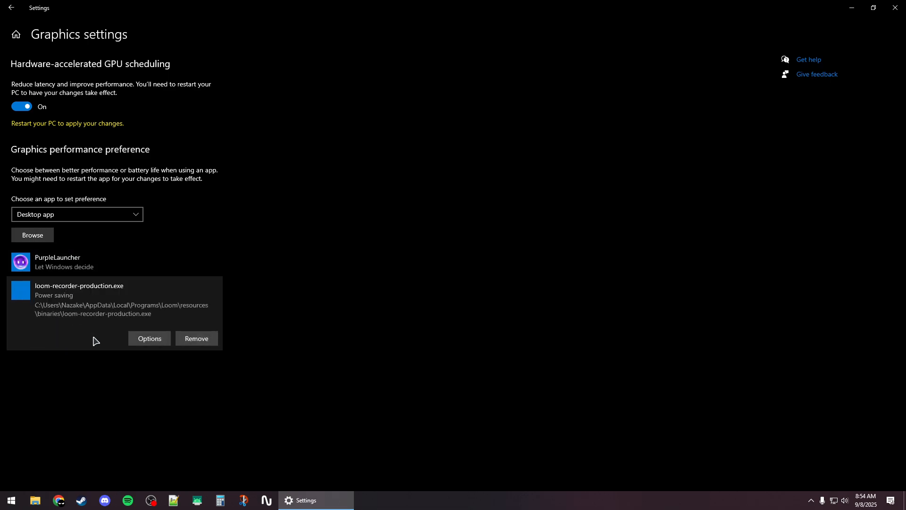
pyautogui.click(150, 339)
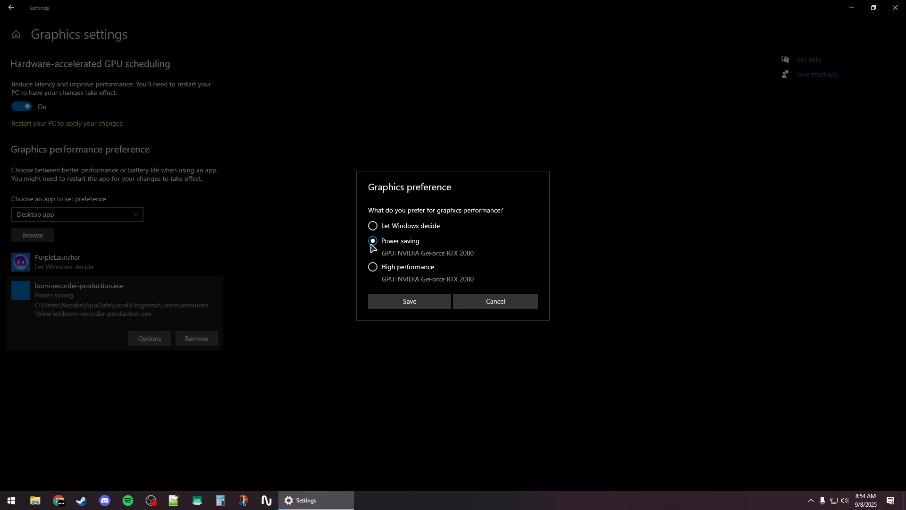
pyautogui.click(376, 268)
pyautogui.click(405, 302)
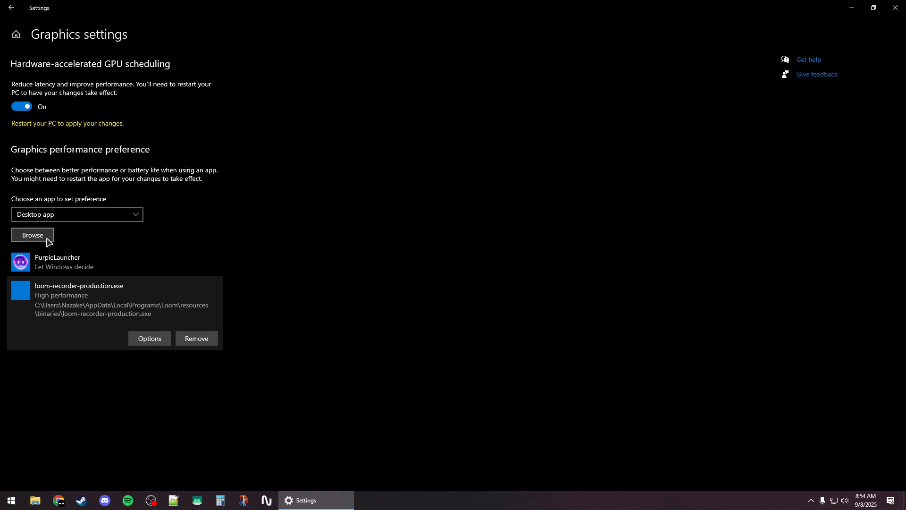
# Try to add the PURPLE desktop shortcut to the graphics performance preference list
pyautogui.click(32, 234)
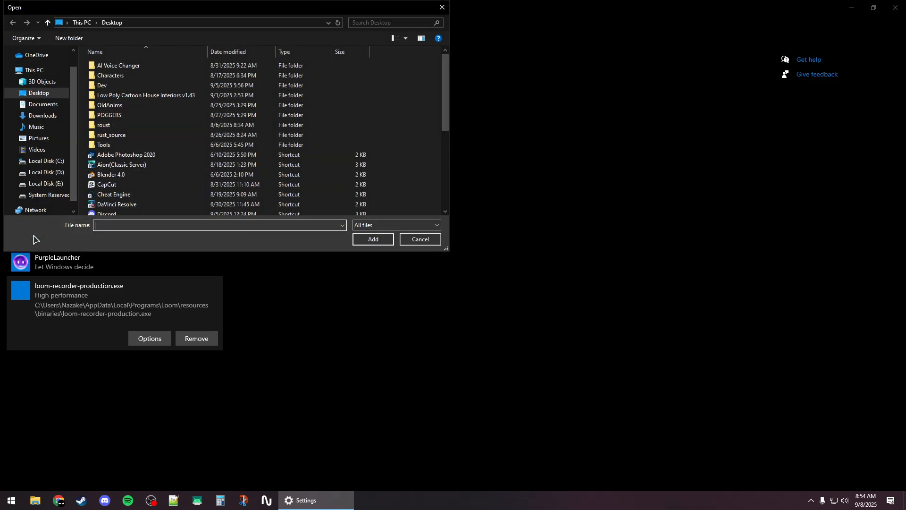
pyautogui.scroll(-5, 198, 142)
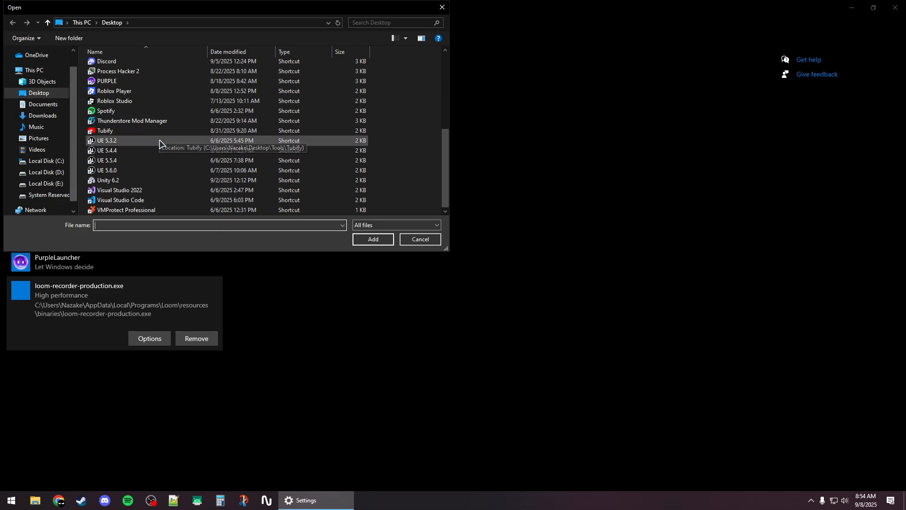
pyautogui.click(101, 82)
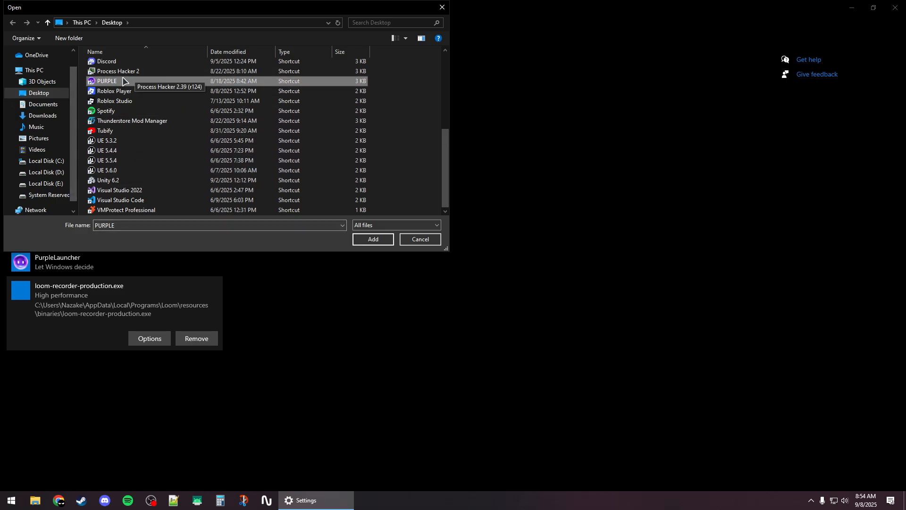
pyautogui.click(356, 243)
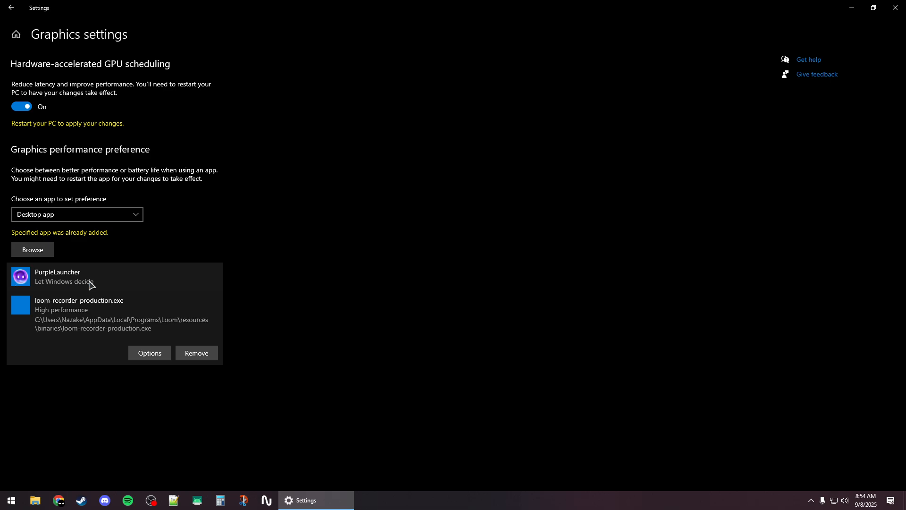
# Set the graphics preference of PurpleLauncher to High performance and save it
pyautogui.click(71, 278)
pyautogui.click(148, 314)
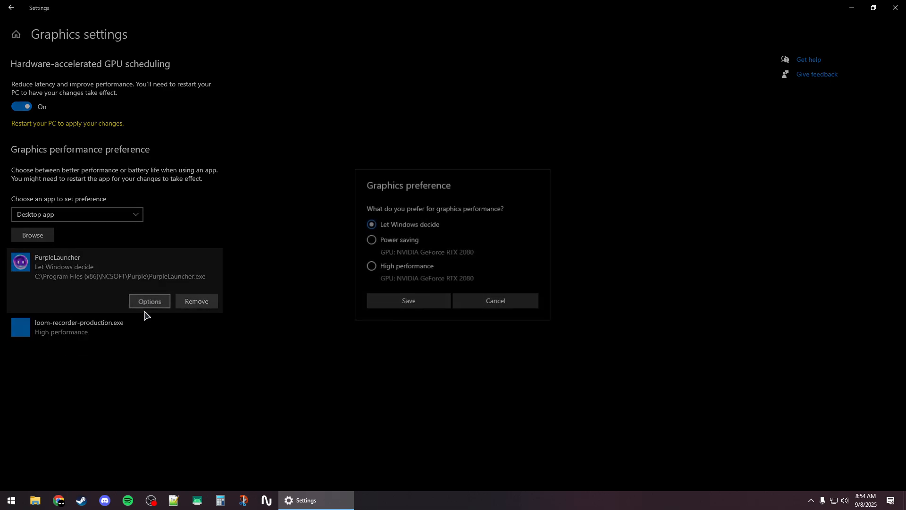
pyautogui.click(372, 266)
pyautogui.click(397, 304)
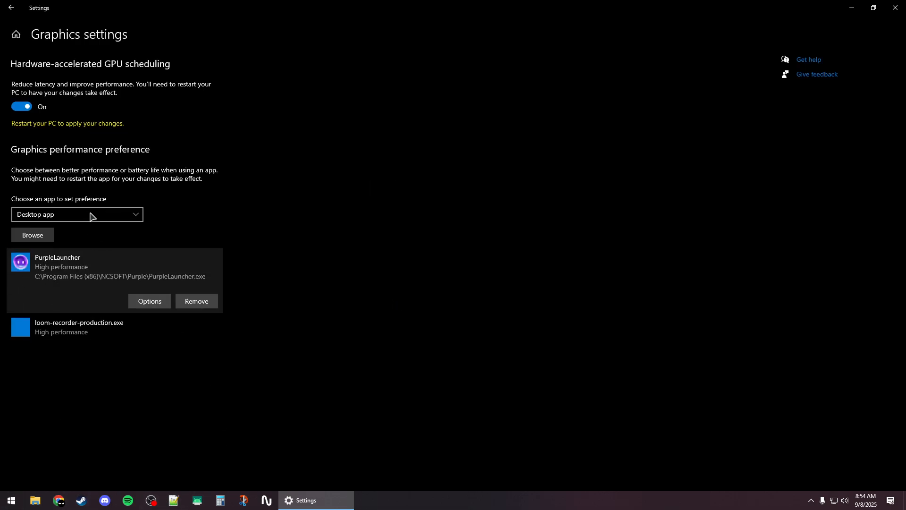
# Add the Microsoft Store app Feedback Hub to the graphics performance preference list
pyautogui.click(90, 217)
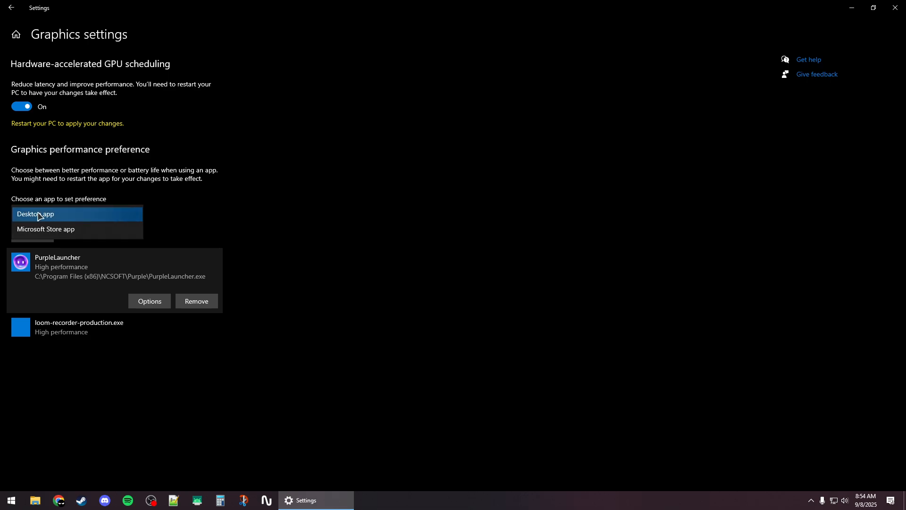
pyautogui.click(52, 229)
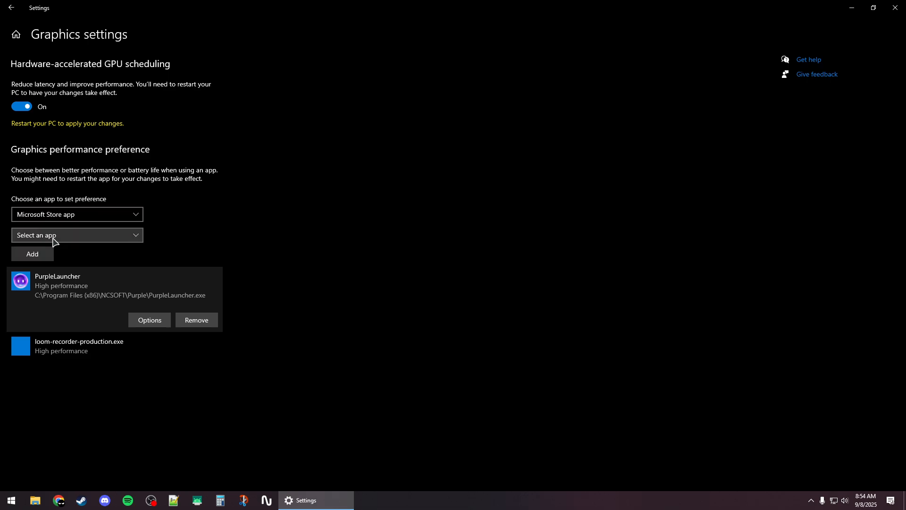
pyautogui.click(53, 239)
pyautogui.scroll(-4, 86, 187)
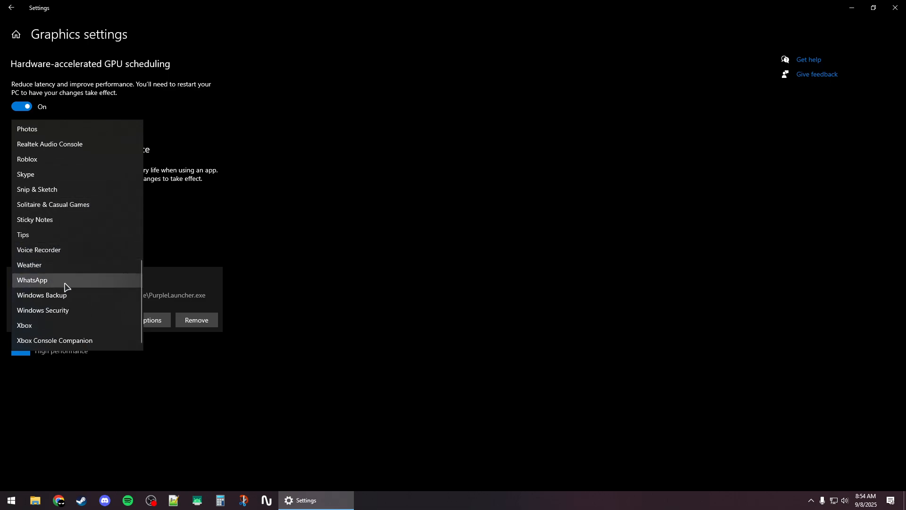
pyautogui.scroll(3, 67, 203)
pyautogui.scroll(-3, 63, 240)
pyautogui.scroll(3, 67, 219)
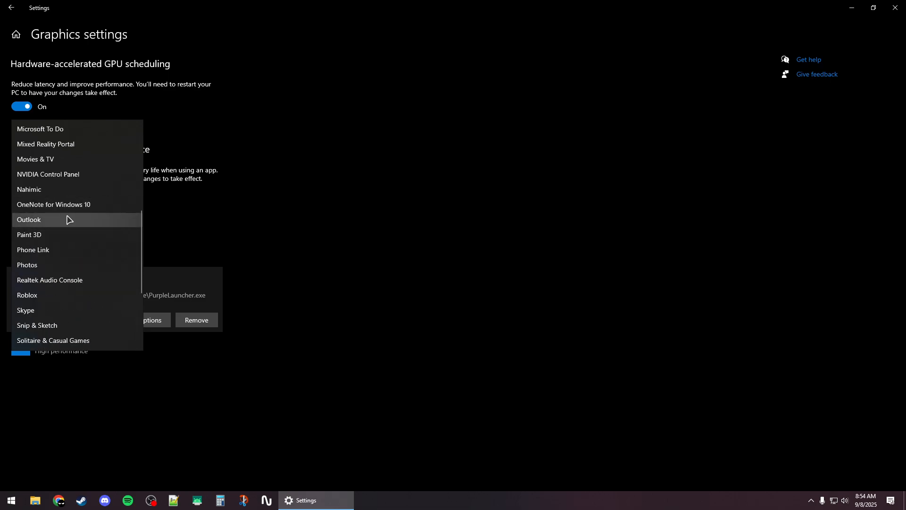
pyautogui.scroll(4, 68, 219)
pyautogui.click(62, 213)
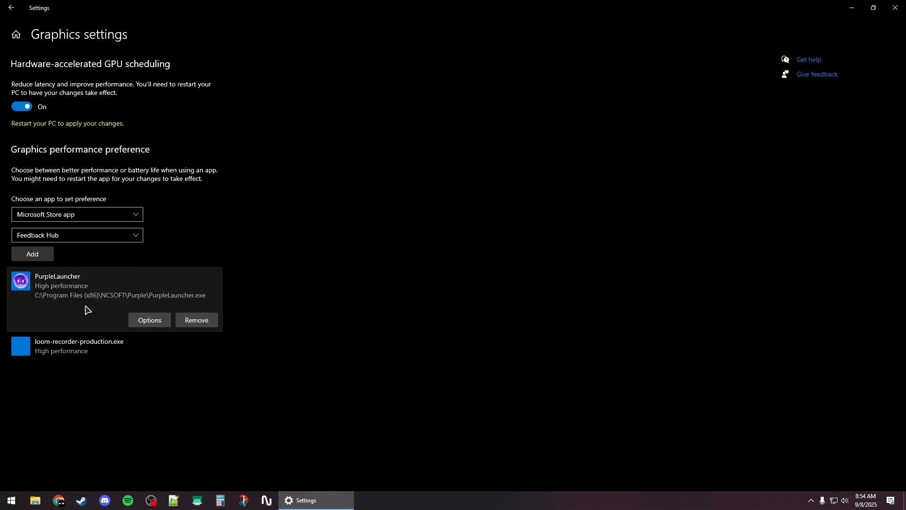
pyautogui.click(33, 254)
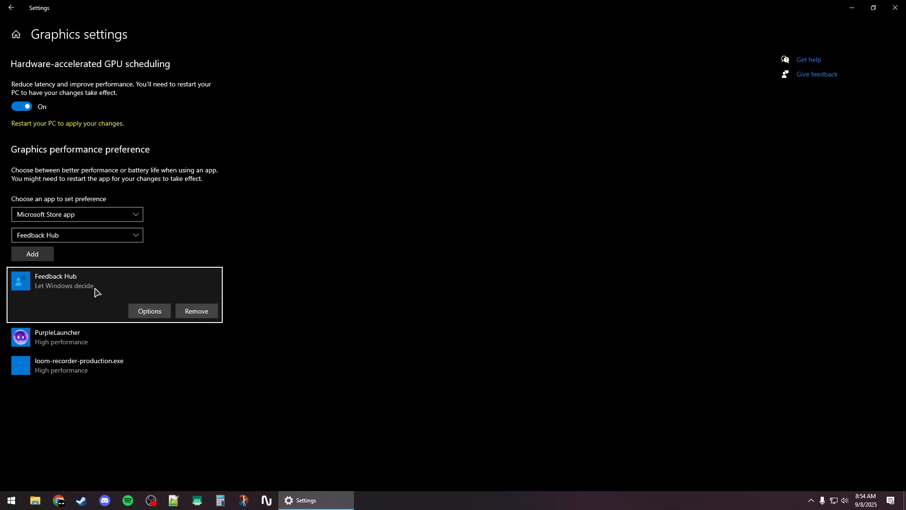
# Set the graphics preference of Feedback Hub to High performance and save it
pyautogui.click(145, 312)
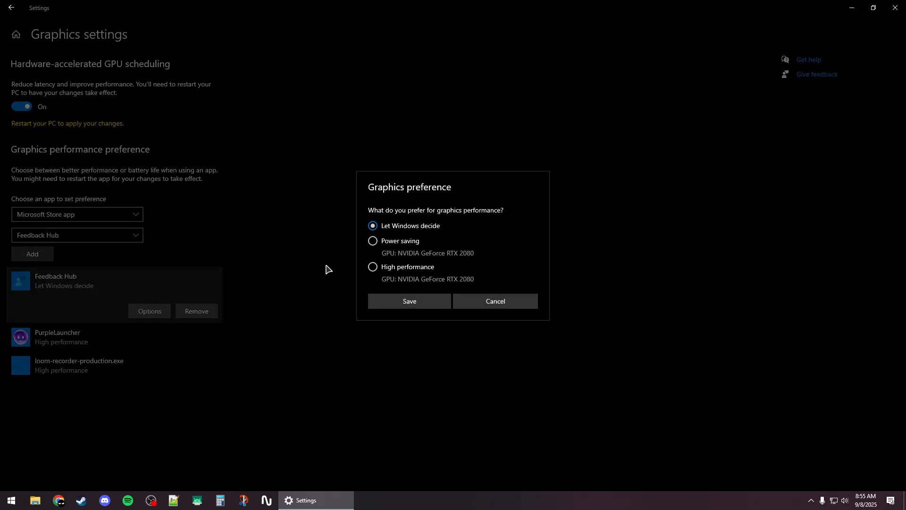
pyautogui.click(371, 267)
pyautogui.click(408, 301)
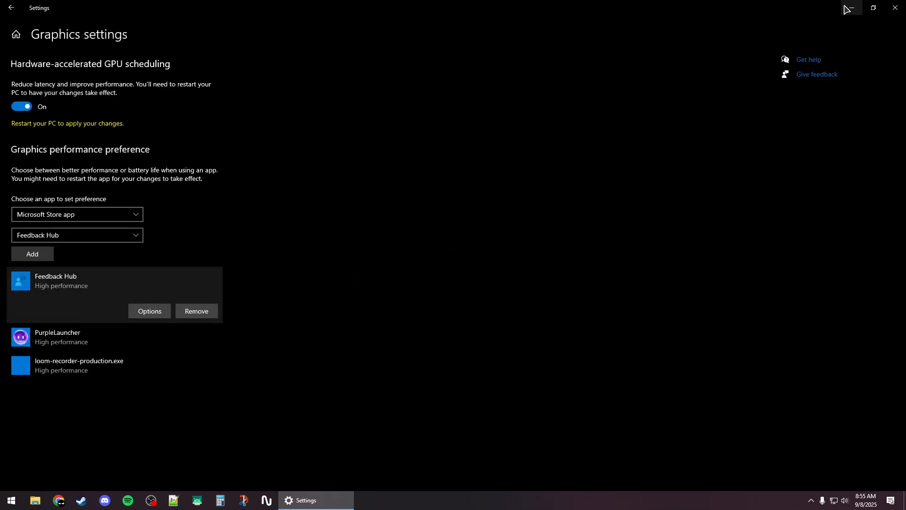
# Return to the Display page and close the Settings window
pyautogui.click(11, 8)
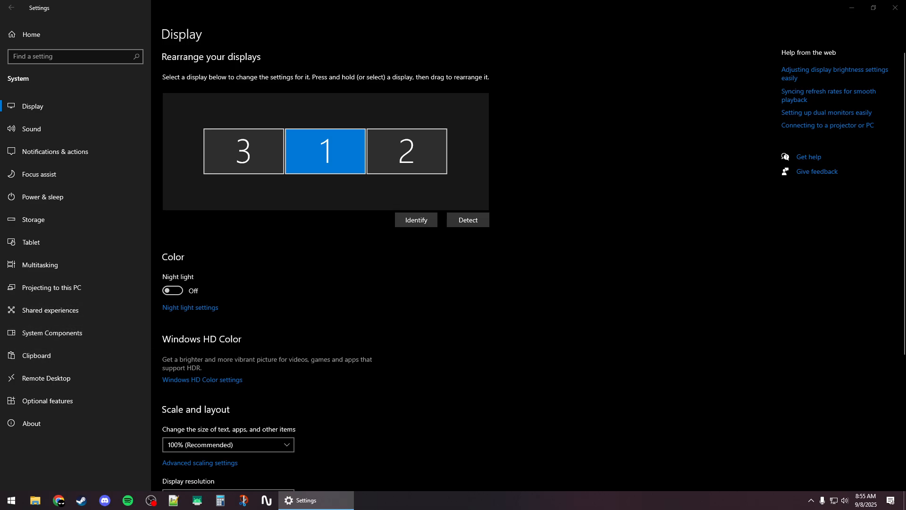
pyautogui.scroll(-4, 511, 324)
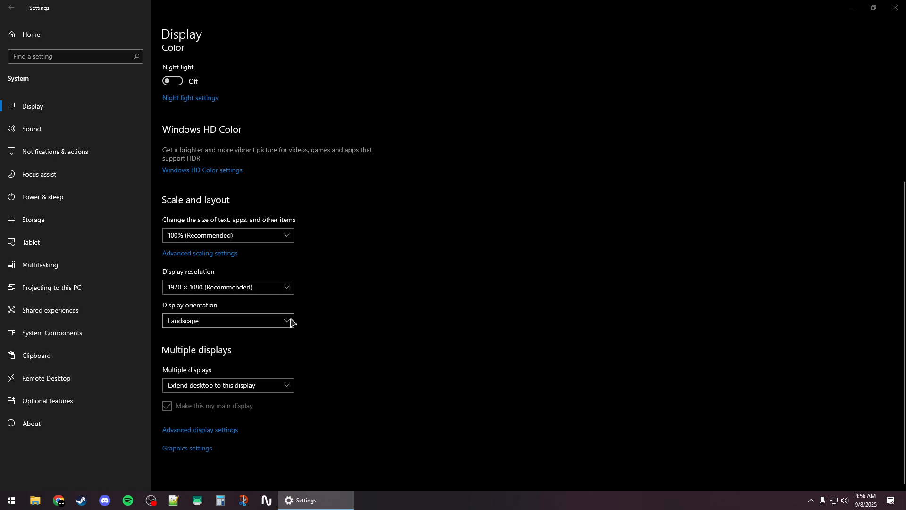
pyautogui.click(902, 6)
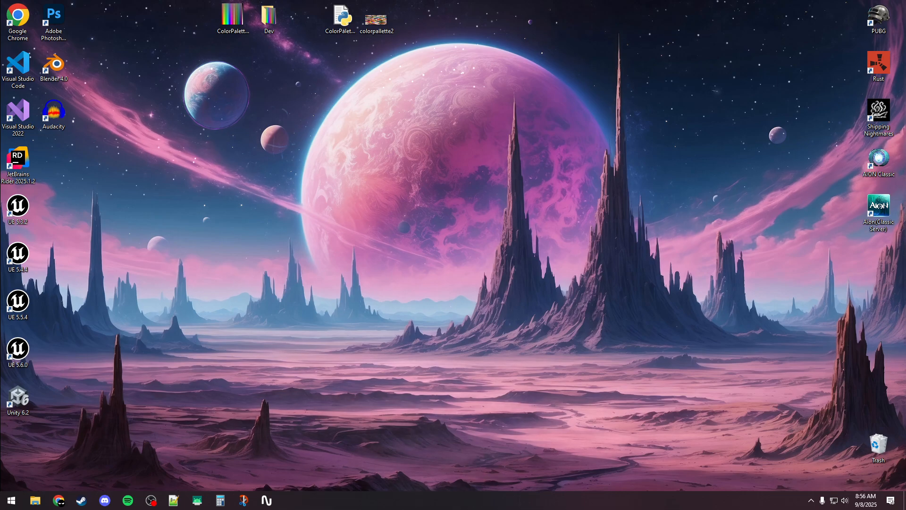
# Examine which power plans the advanced power settings of the current plan offer, without changing anything
pyautogui.click(13, 501)
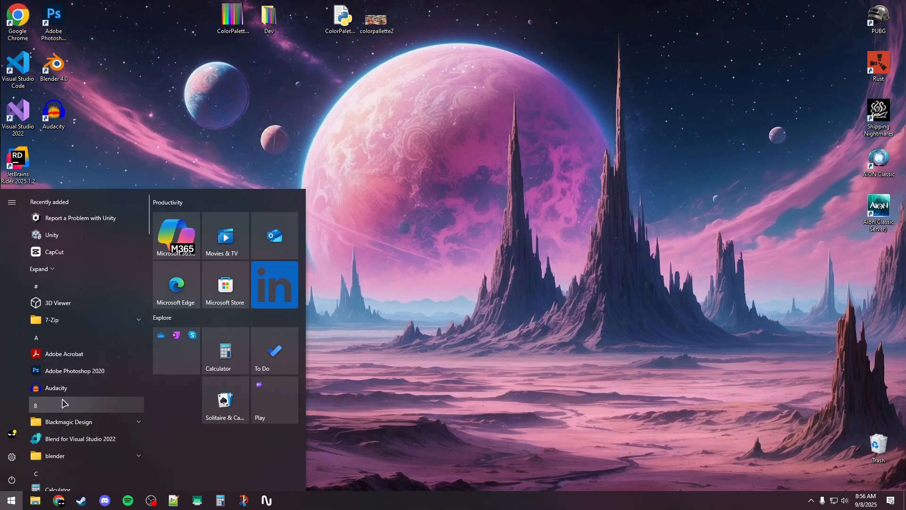
pyautogui.write('power')
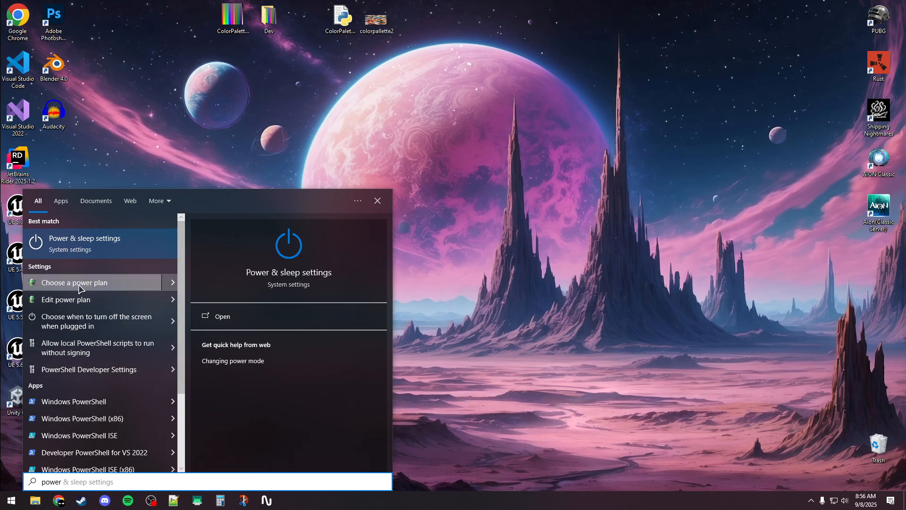
pyautogui.click(69, 300)
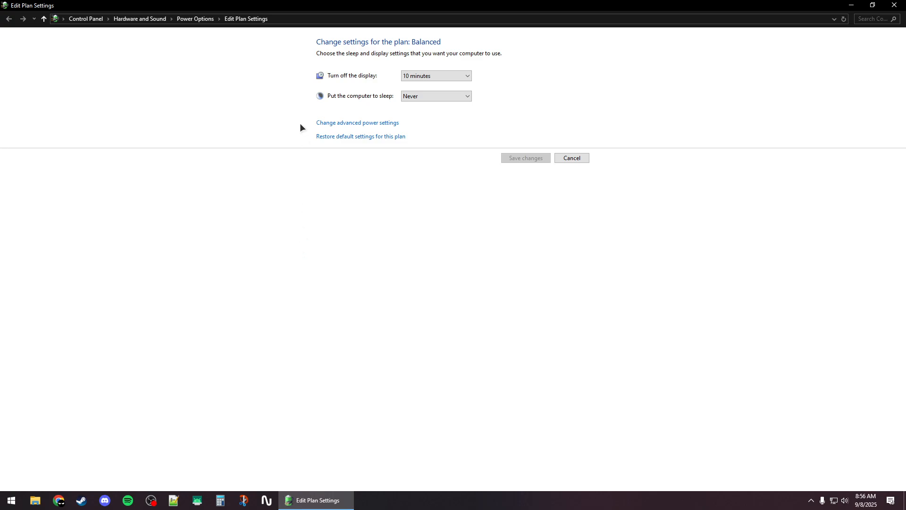
pyautogui.click(342, 124)
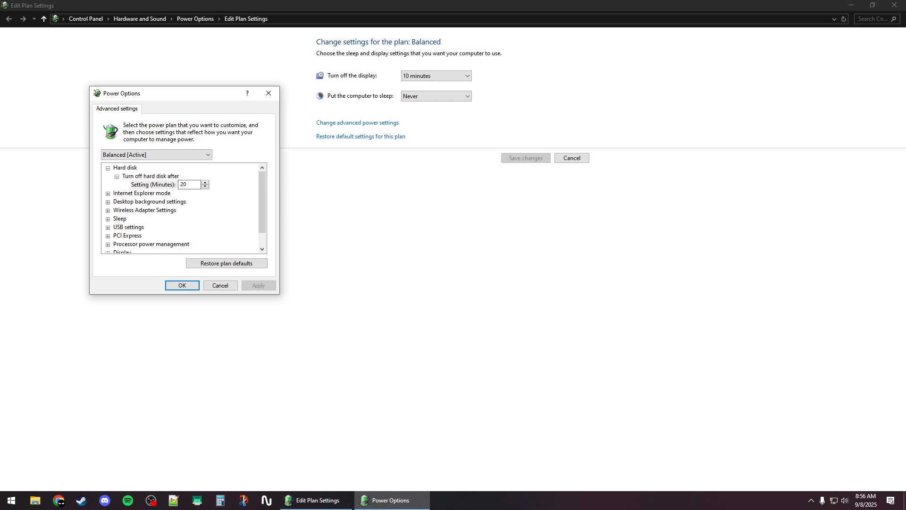
pyautogui.click(146, 154)
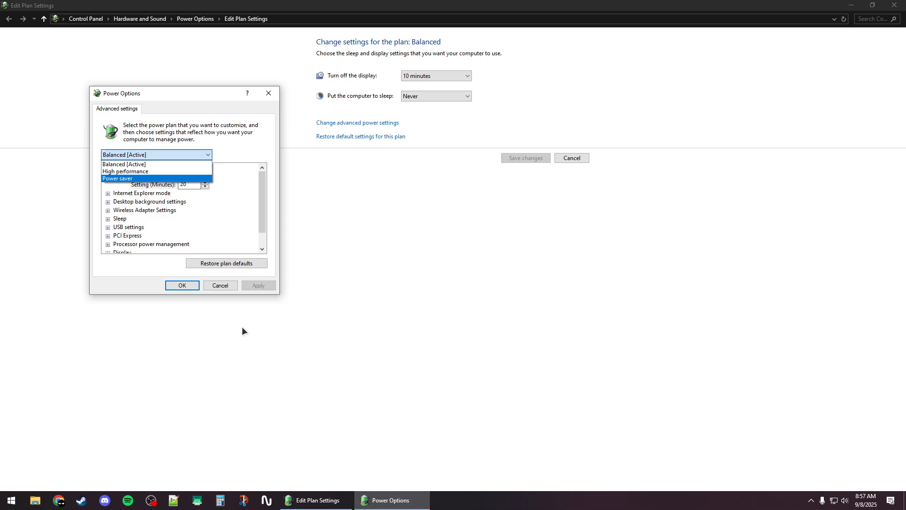
pyautogui.click(213, 286)
pyautogui.click(222, 283)
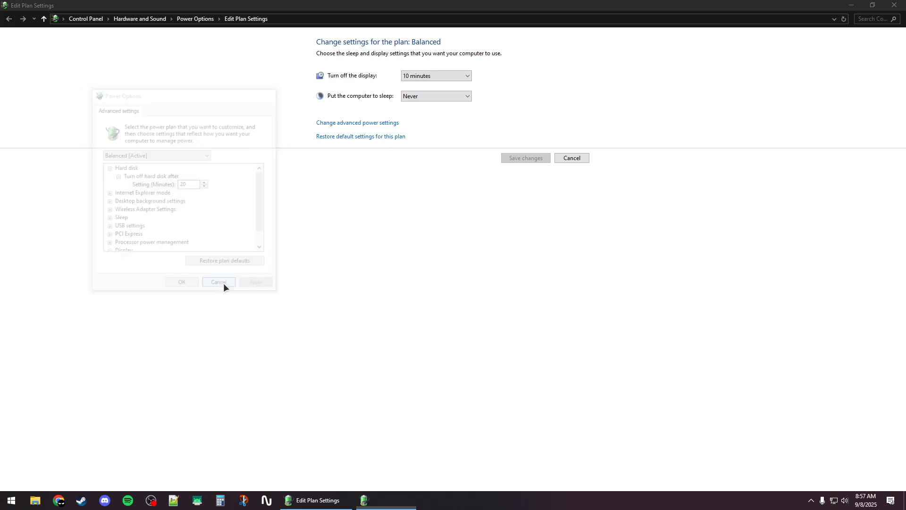
# Switch the power plan to High performance through the additional power settings of Power & sleep, and close all open windows
pyautogui.click(4, 505)
pyautogui.write('power')
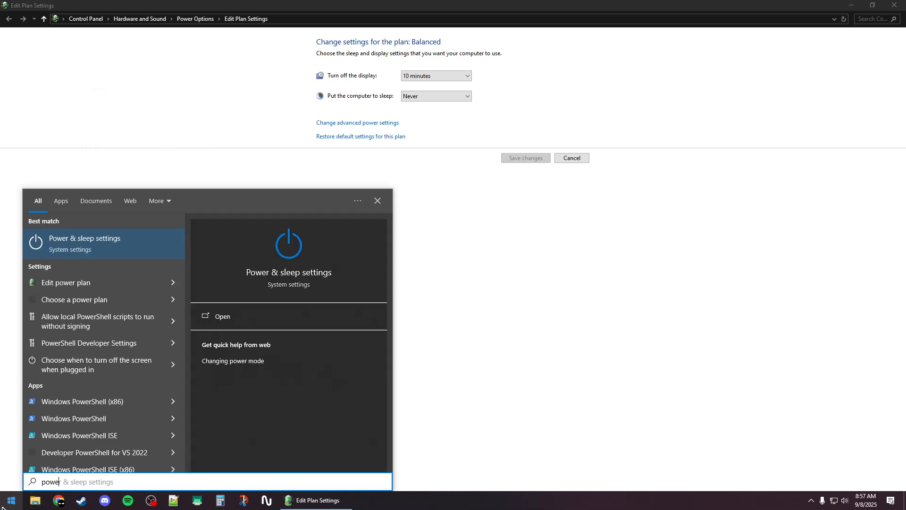
pyautogui.click(107, 236)
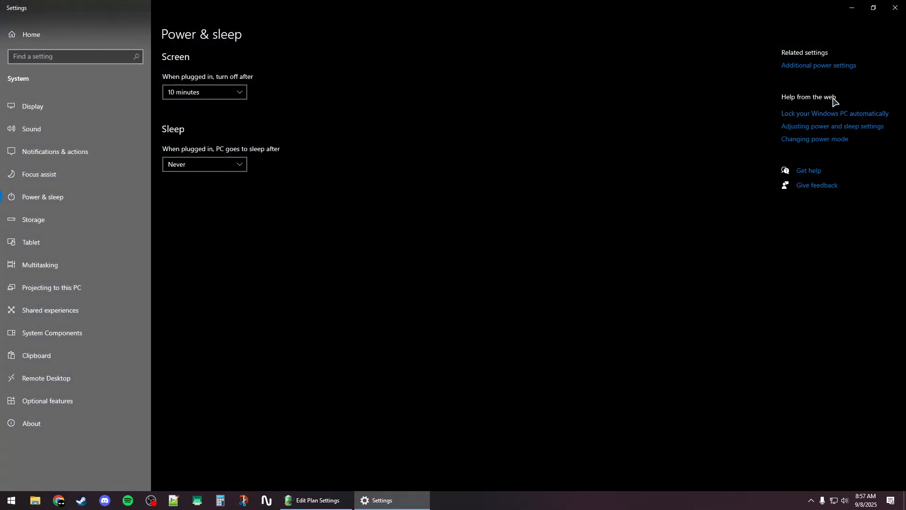
pyautogui.click(824, 67)
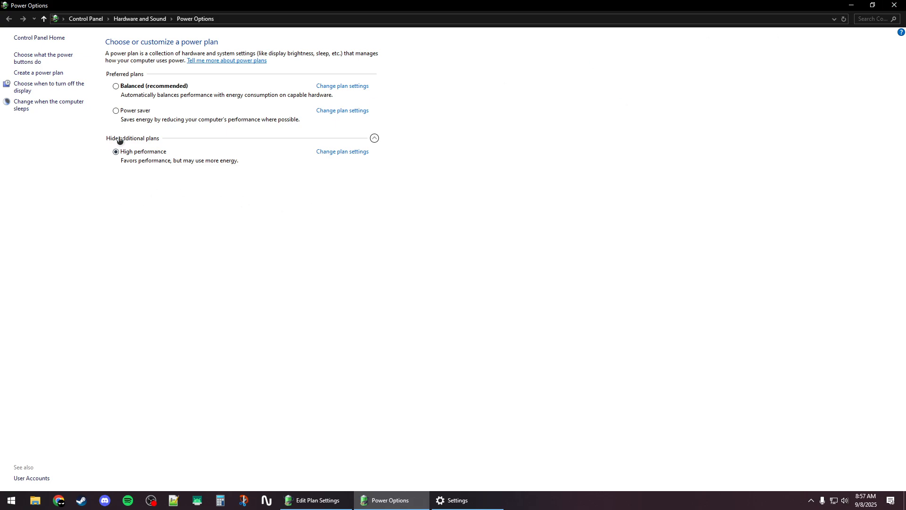
pyautogui.click(894, 5)
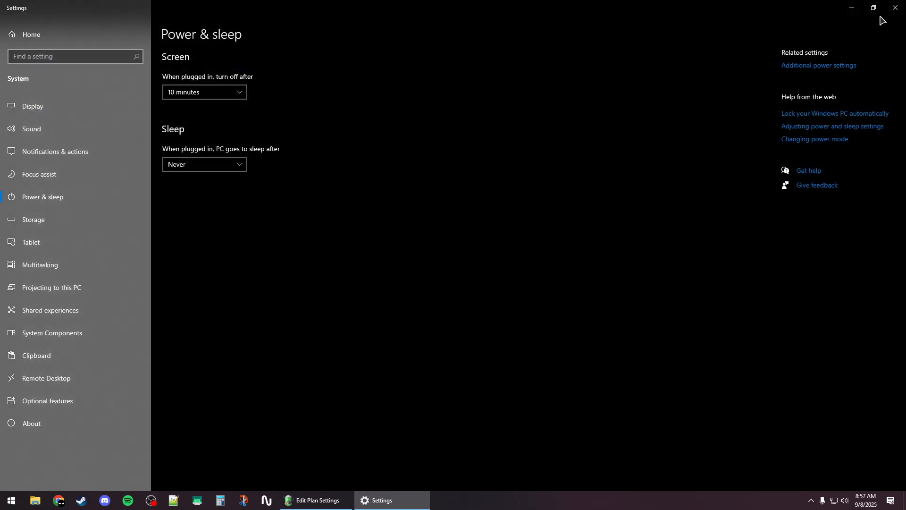
pyautogui.click(893, 5)
pyautogui.click(894, 5)
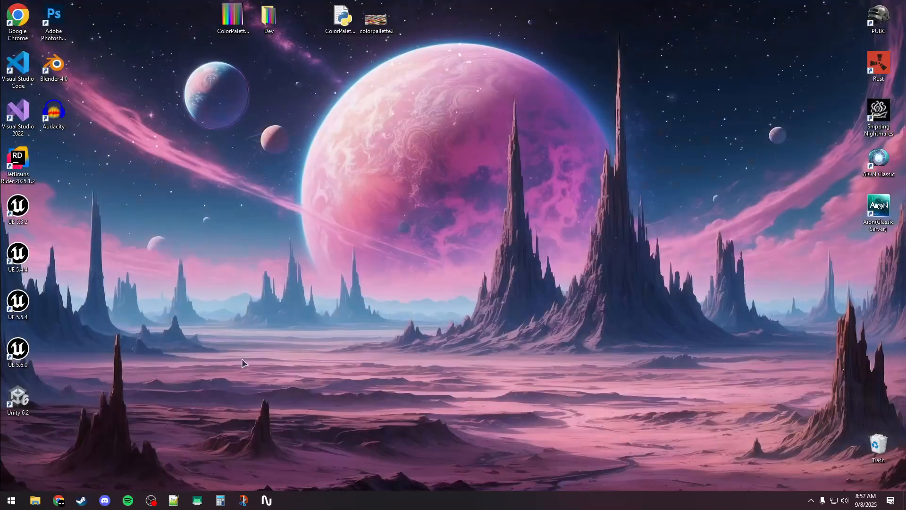
# Find and open the NVIDIA Control Panel on its Manage 3D Settings page
pyautogui.click(12, 503)
pyautogui.write('nvidia')
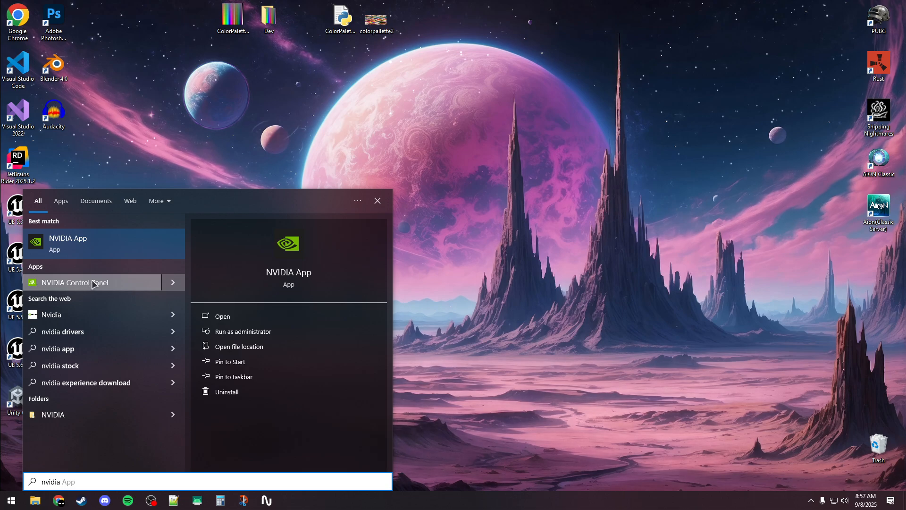
pyautogui.click(71, 282)
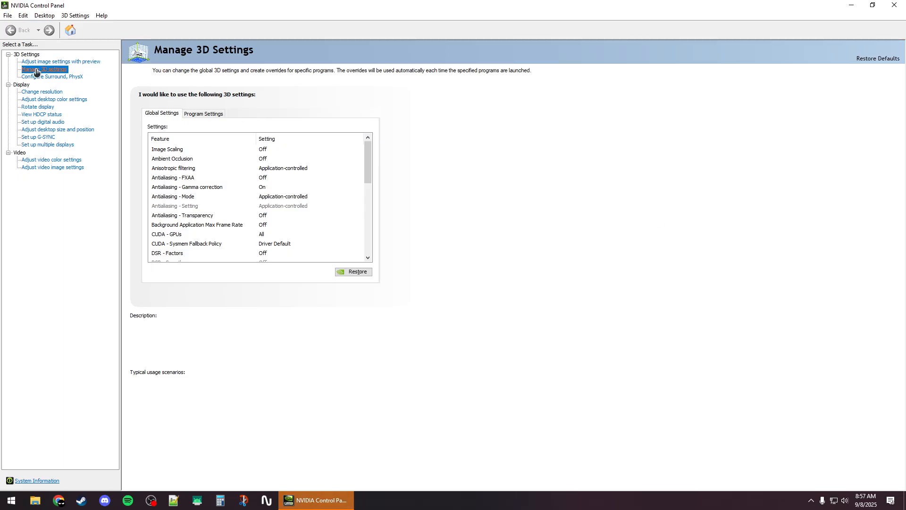
# In the global 3D settings, set the OpenGL rendering GPU to NVIDIA GeForce RTX 2080
pyautogui.click(36, 70)
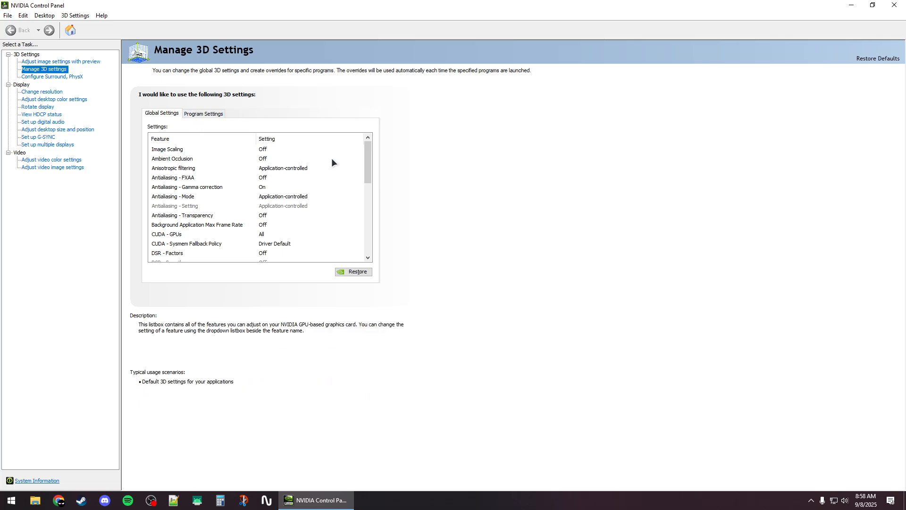
pyautogui.moveTo(371, 159); pyautogui.dragTo(359, 192)
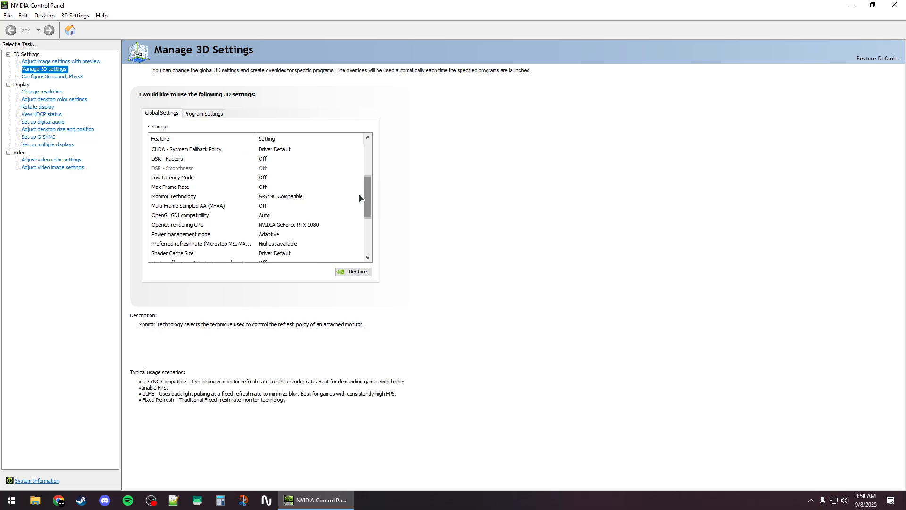
pyautogui.click(166, 225)
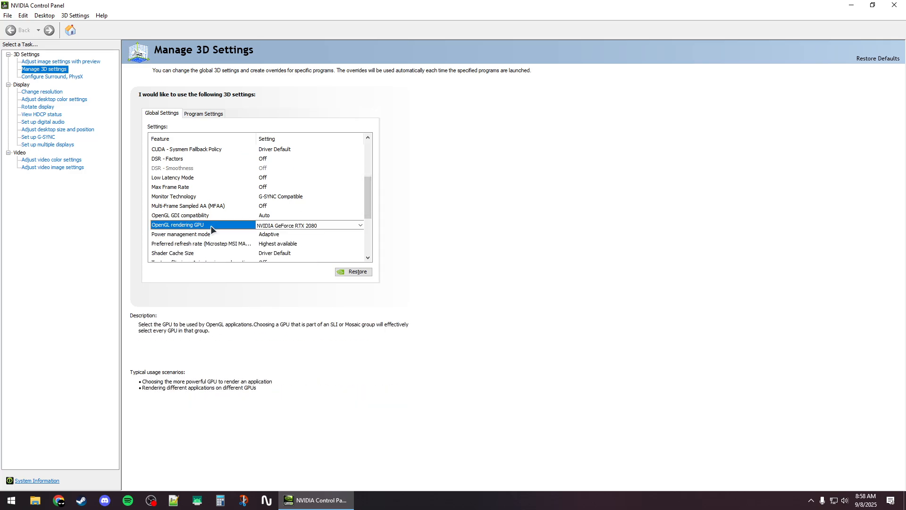
pyautogui.click(295, 225)
pyautogui.click(296, 242)
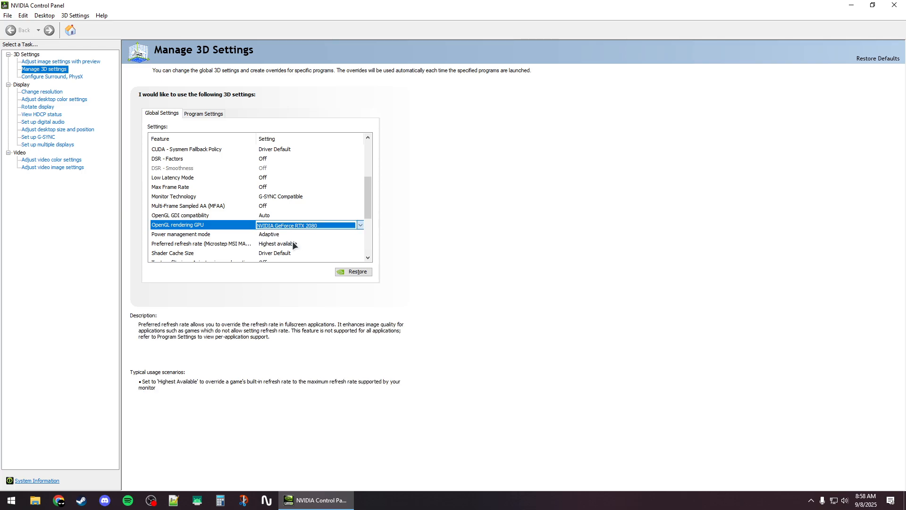
# Select NVIDIA GeForce RTX 2080 for the CUDA - GPUs setting and confirm the choice
pyautogui.moveTo(365, 200)
pyautogui.mouseDown()
pyautogui.moveTo(367, 172)
pyautogui.moveTo(368, 187)
pyautogui.mouseUp()
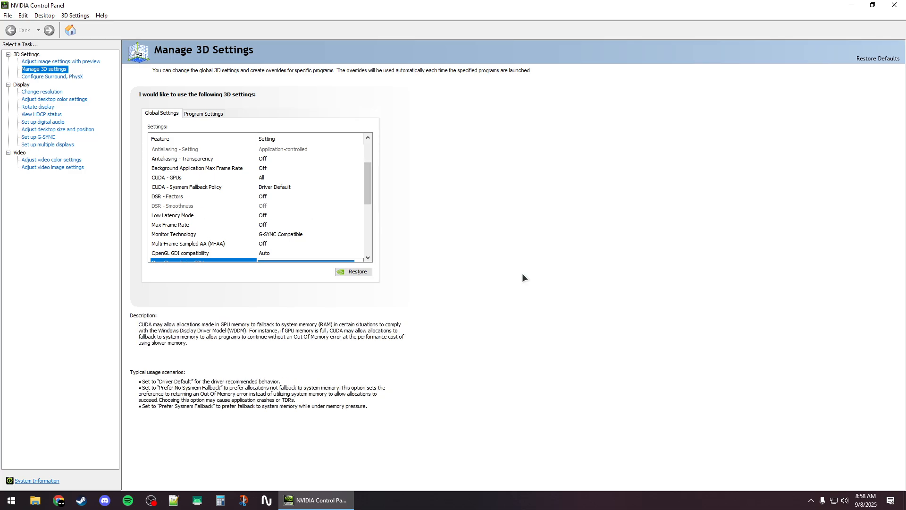
pyautogui.click(197, 177)
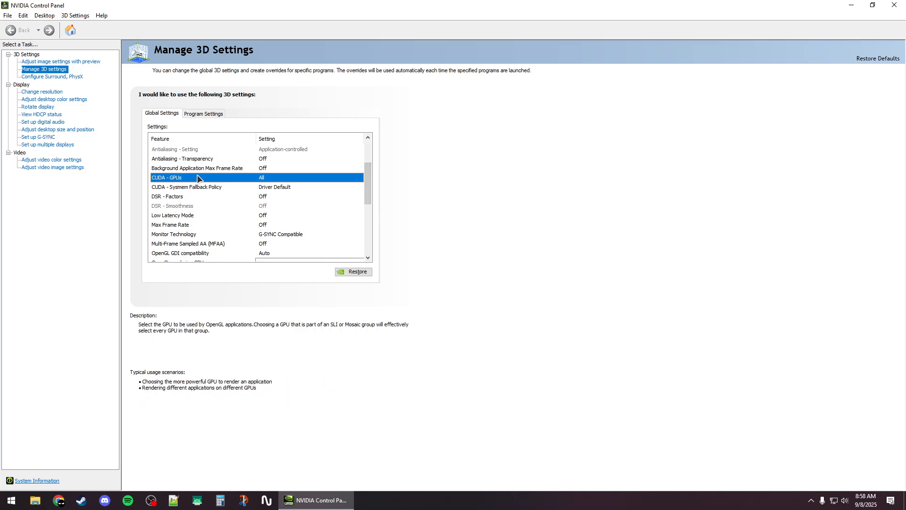
pyautogui.click(263, 179)
pyautogui.click(299, 194)
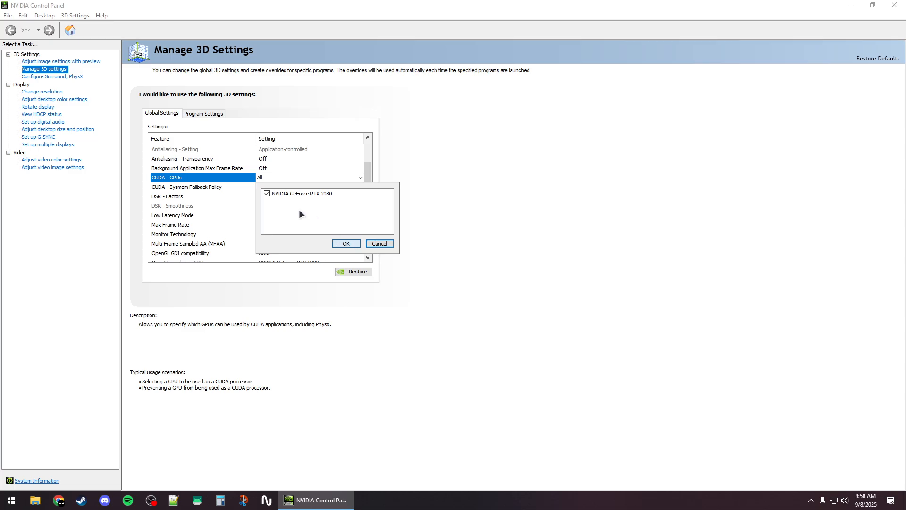
pyautogui.click(347, 244)
pyautogui.scroll(-1, 367, 210)
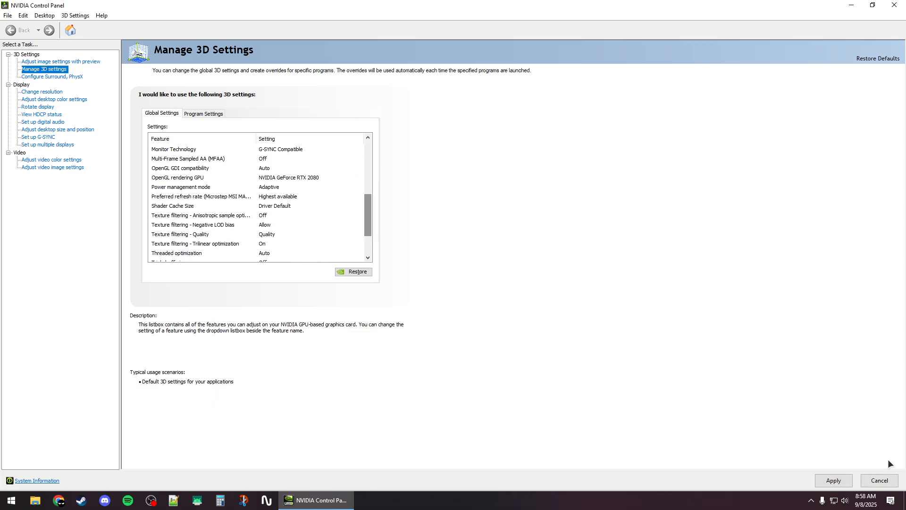